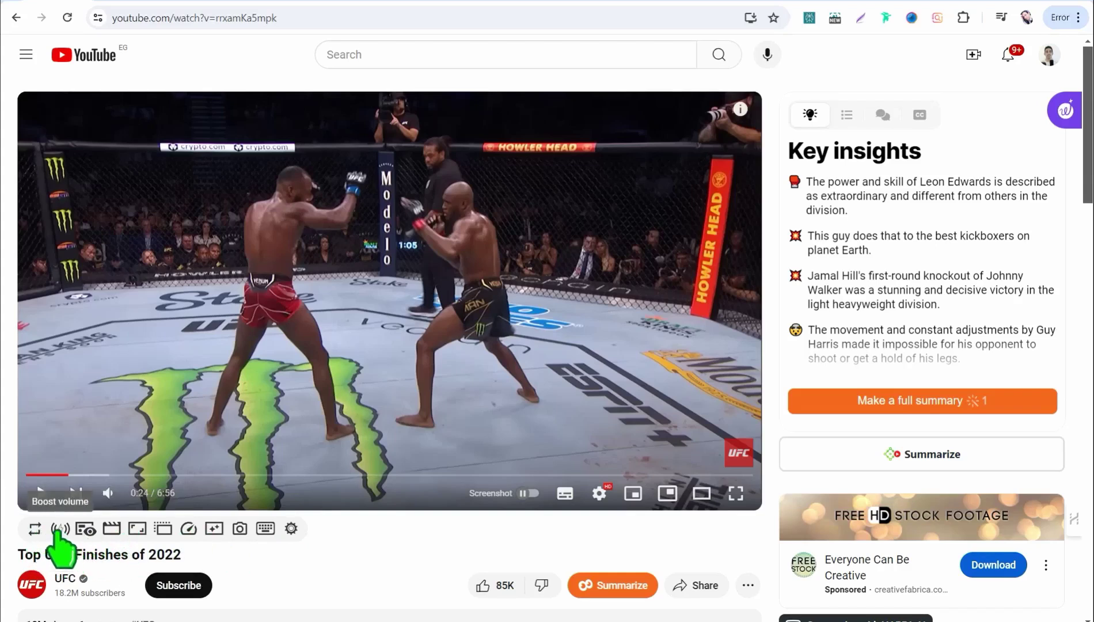
# Step: Toggle off info cards and end screens on the Top UFC Finishes of 2022 video
pyautogui.click(83, 528)
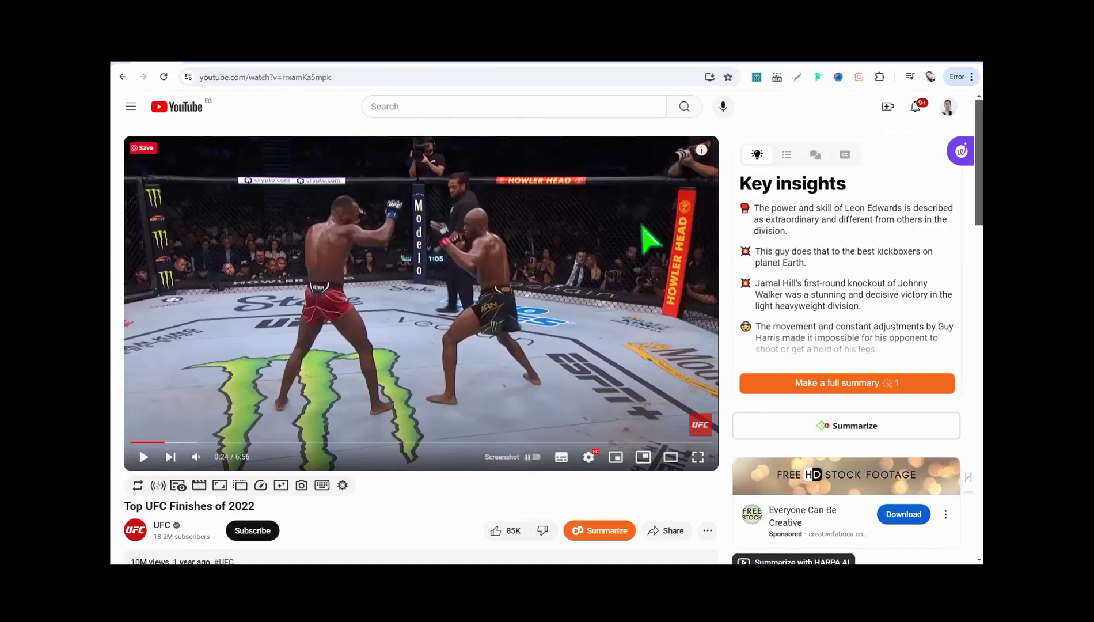
# Step: Launch HARPA AI from the extensions list to show its agent panel beside the UFC video
pyautogui.click(879, 77)
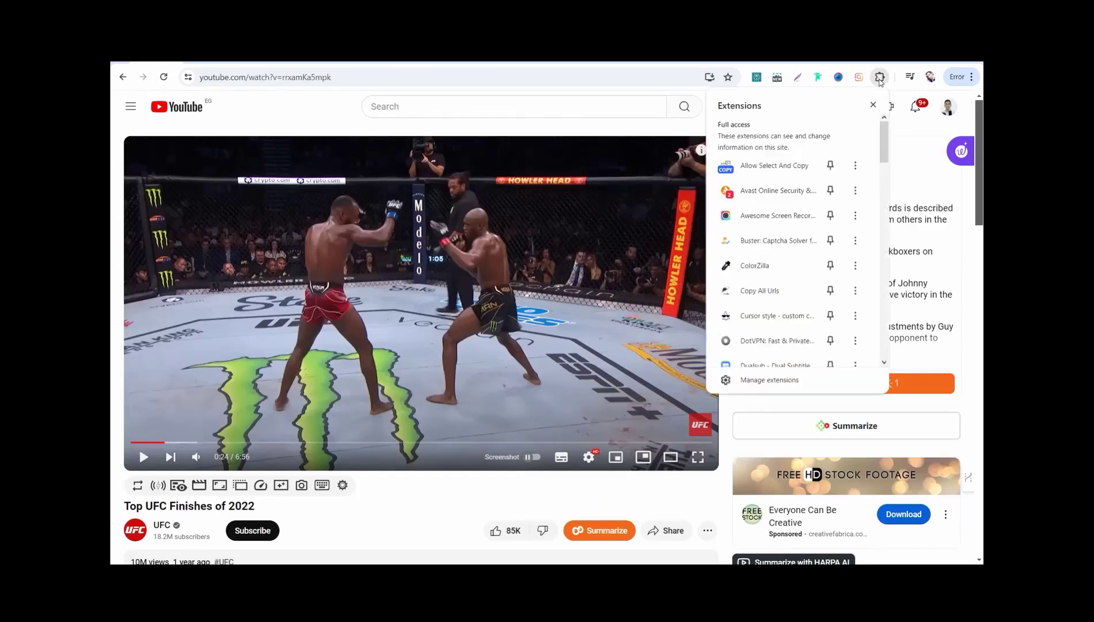
pyautogui.click(766, 284)
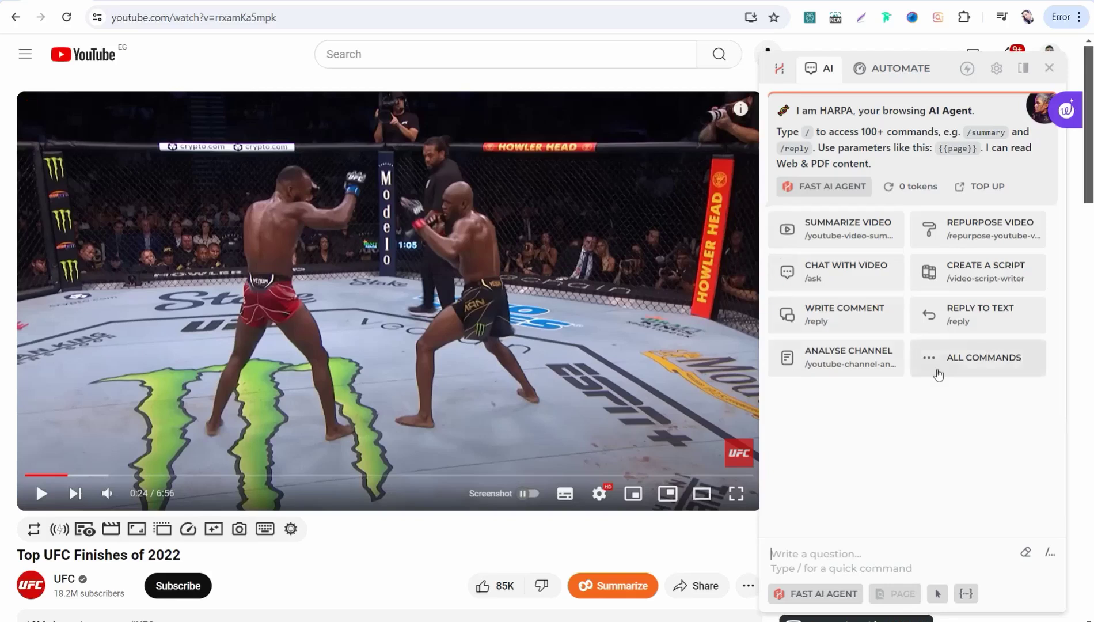
pyautogui.click(330, 4)
# Step: Launch the Wordtune extension from the installed extensions list
pyautogui.click(964, 17)
pyautogui.scroll(-3, 843, 237)
pyautogui.scroll(-2, 844, 237)
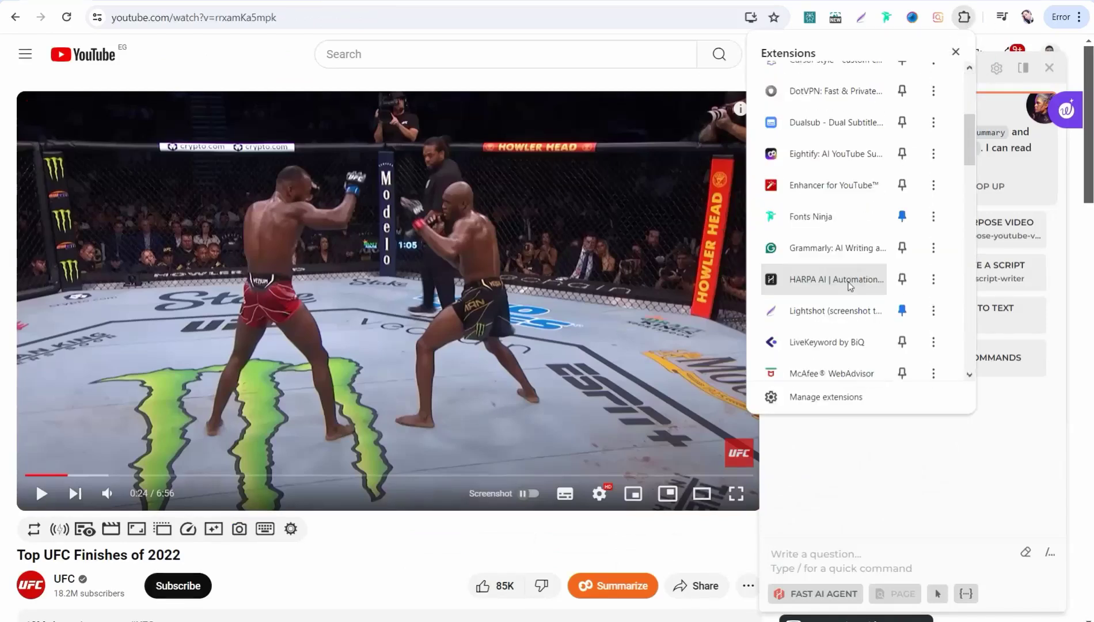
pyautogui.scroll(-2, 843, 288)
pyautogui.scroll(-2, 843, 291)
pyautogui.click(847, 294)
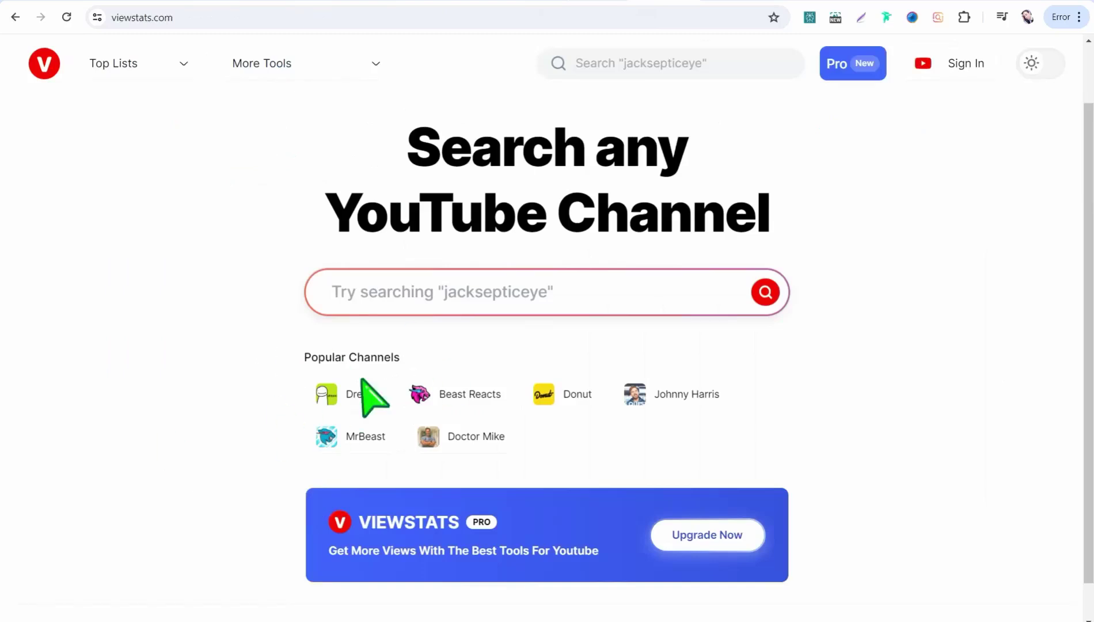
# Step: Open Doctor Mike's Channelytics page from the ViewStats channel search
pyautogui.click(409, 295)
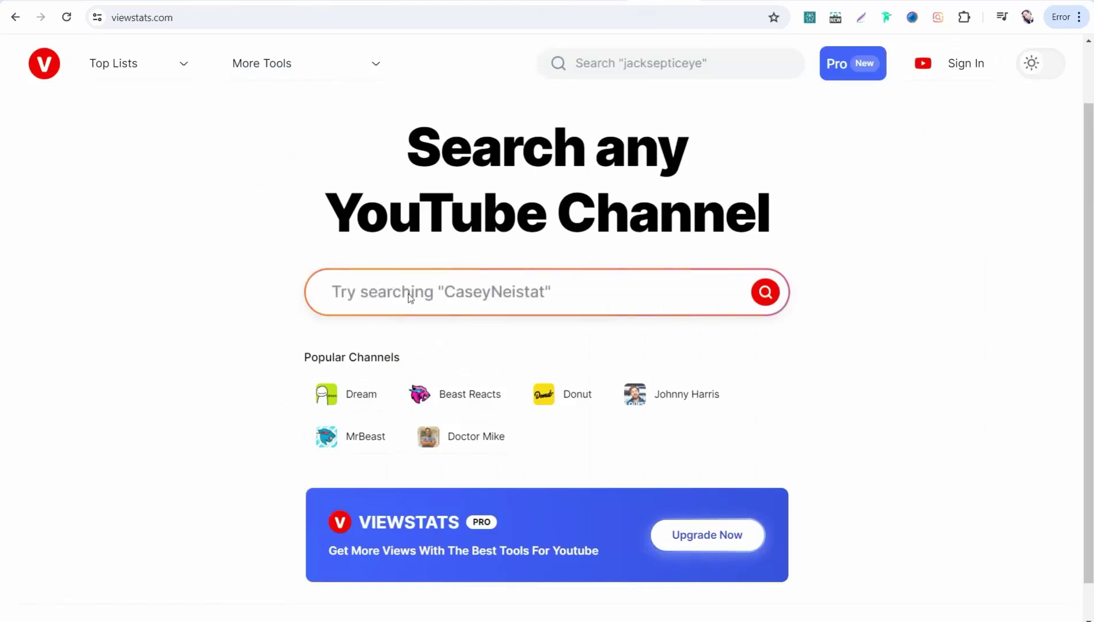
pyautogui.click(409, 295)
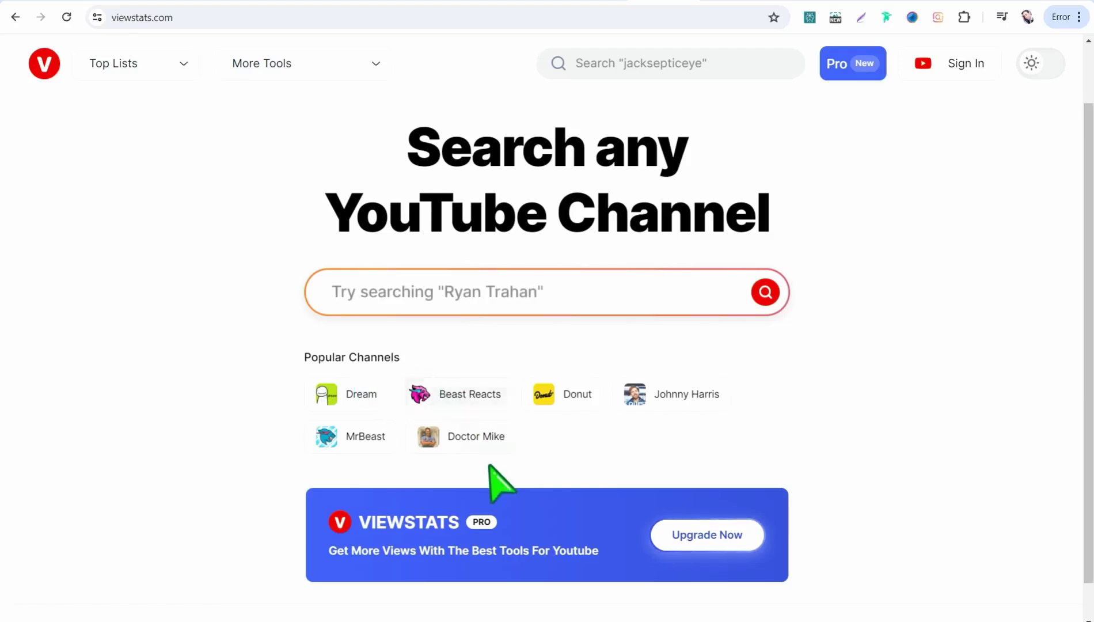
pyautogui.click(456, 440)
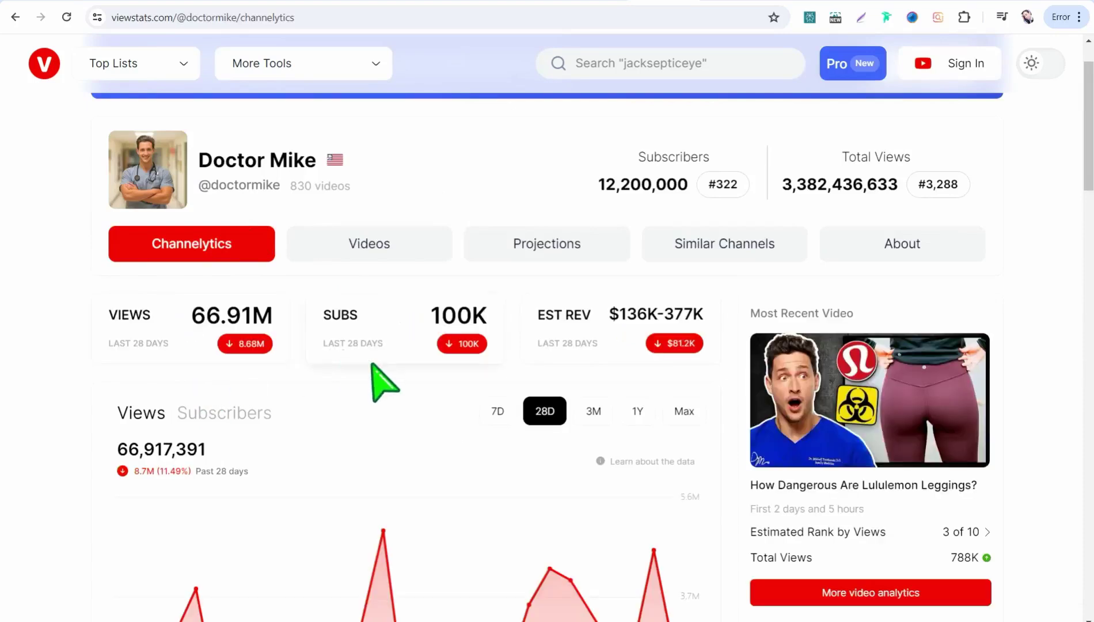
pyautogui.scroll(-3, 462, 432)
pyautogui.scroll(-1, 462, 431)
pyautogui.scroll(5, 445, 410)
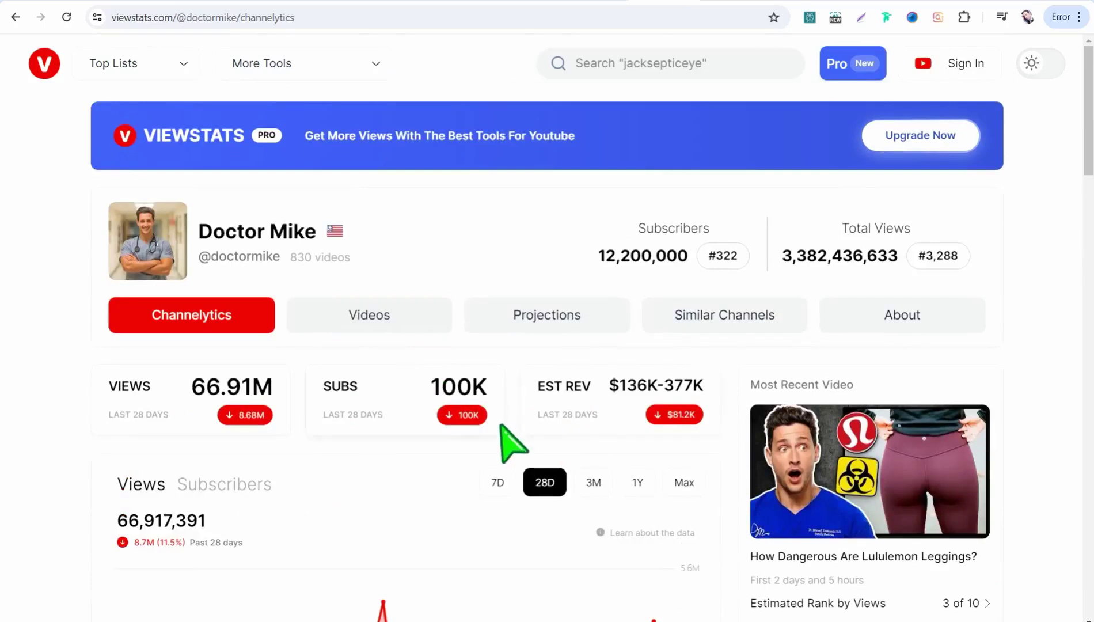
pyautogui.moveTo(405, 400)
pyautogui.scroll(-2, 485, 377)
pyautogui.scroll(-2, 485, 377)
pyautogui.scroll(-3, 478, 257)
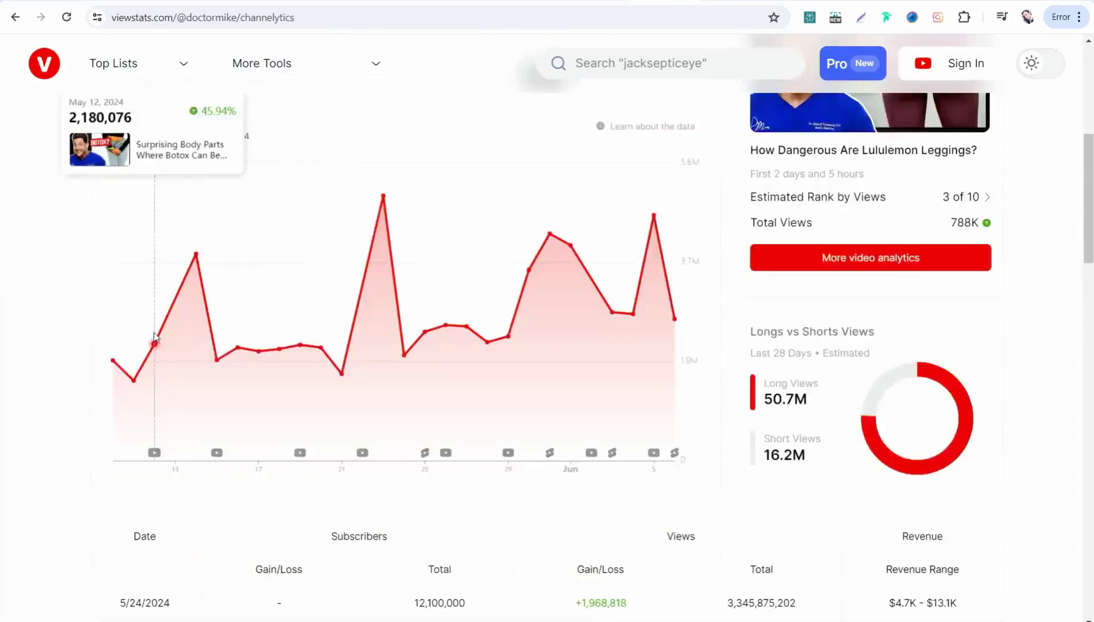
pyautogui.scroll(-2, 472, 147)
pyautogui.scroll(-2, 496, 444)
pyautogui.scroll(-3, 447, 415)
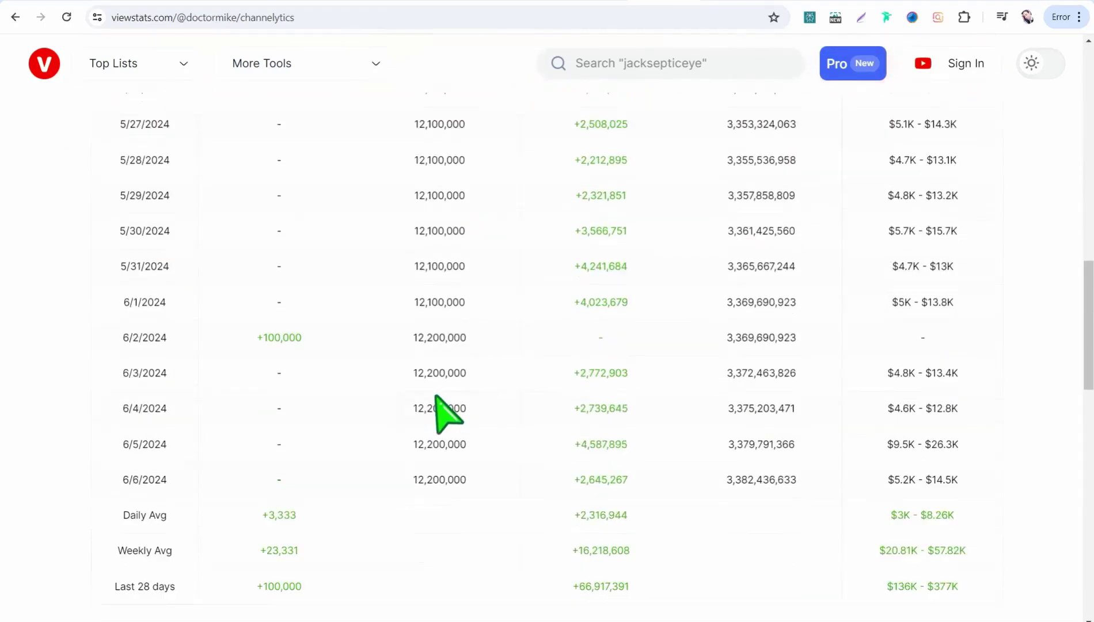
pyautogui.scroll(-1, 440, 410)
pyautogui.scroll(4, 432, 398)
pyautogui.scroll(3, 433, 398)
pyautogui.scroll(3, 423, 428)
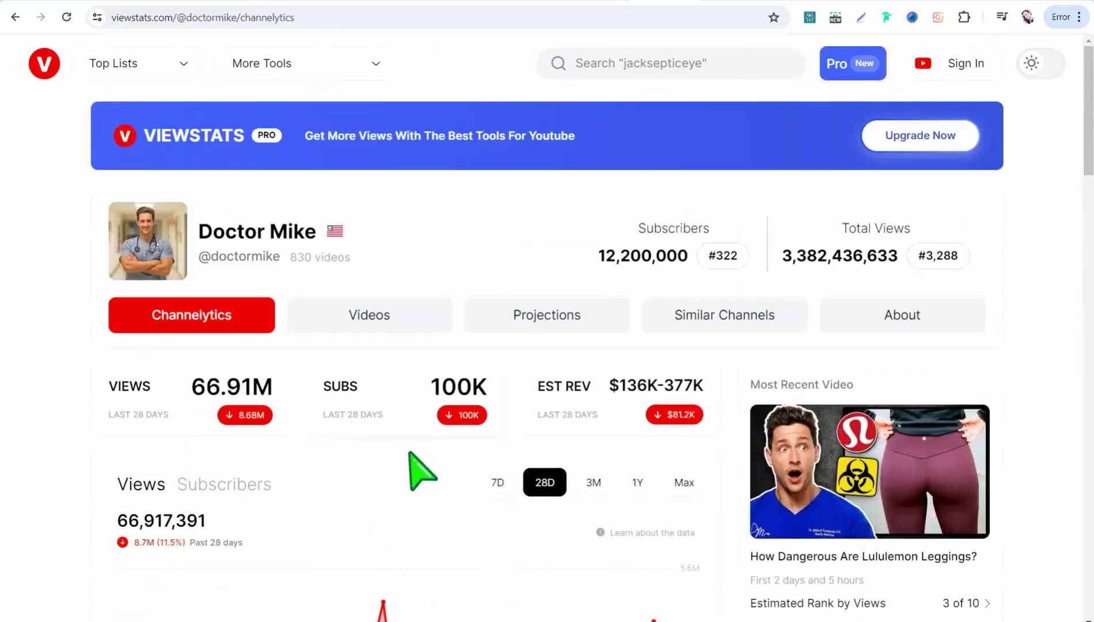
# Step: Show the Videos tab listing Doctor Mike's recent long-form videos
pyautogui.click(365, 326)
pyautogui.scroll(-2, 391, 391)
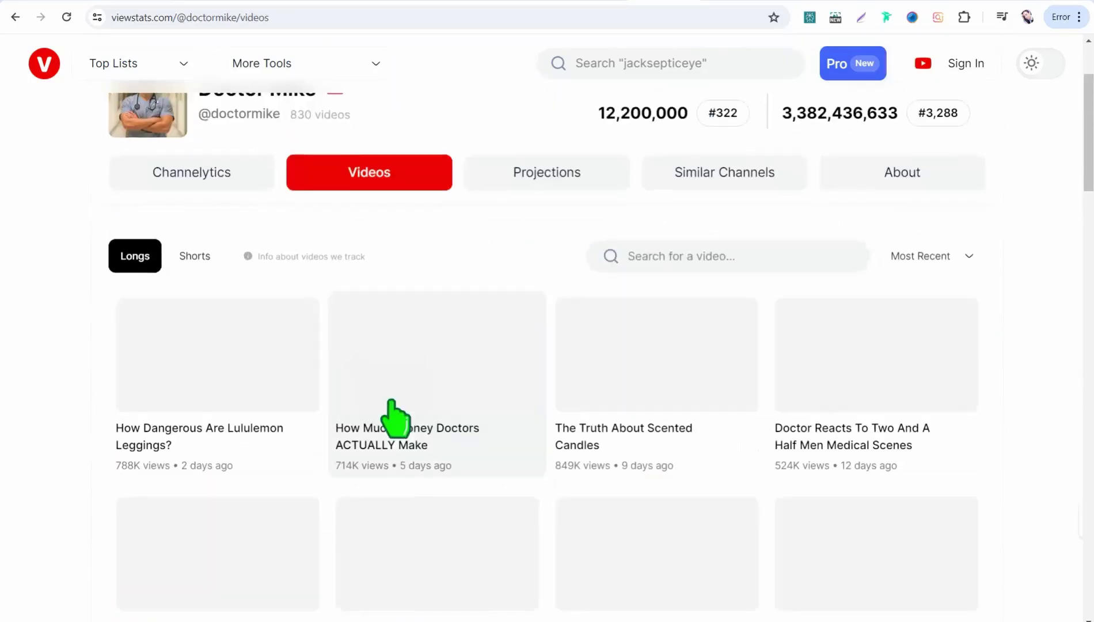
pyautogui.scroll(-2, 379, 437)
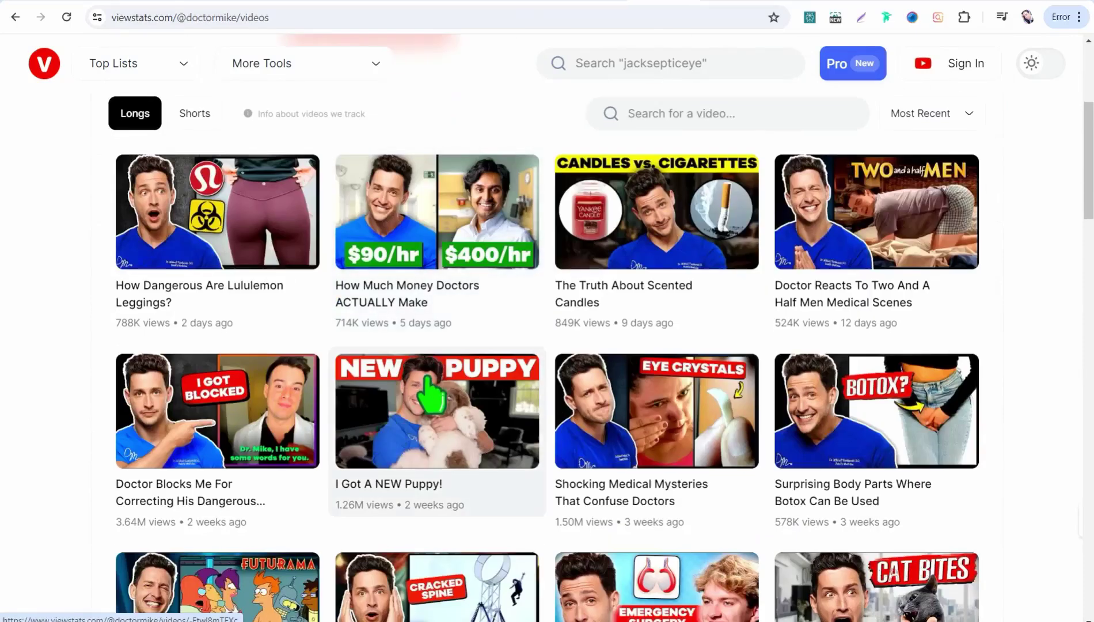
pyautogui.scroll(-2, 867, 317)
pyautogui.scroll(2, 533, 427)
# Step: Open the 'I Got A NEW Puppy!' video's analytics with views and revenue
pyautogui.click(440, 419)
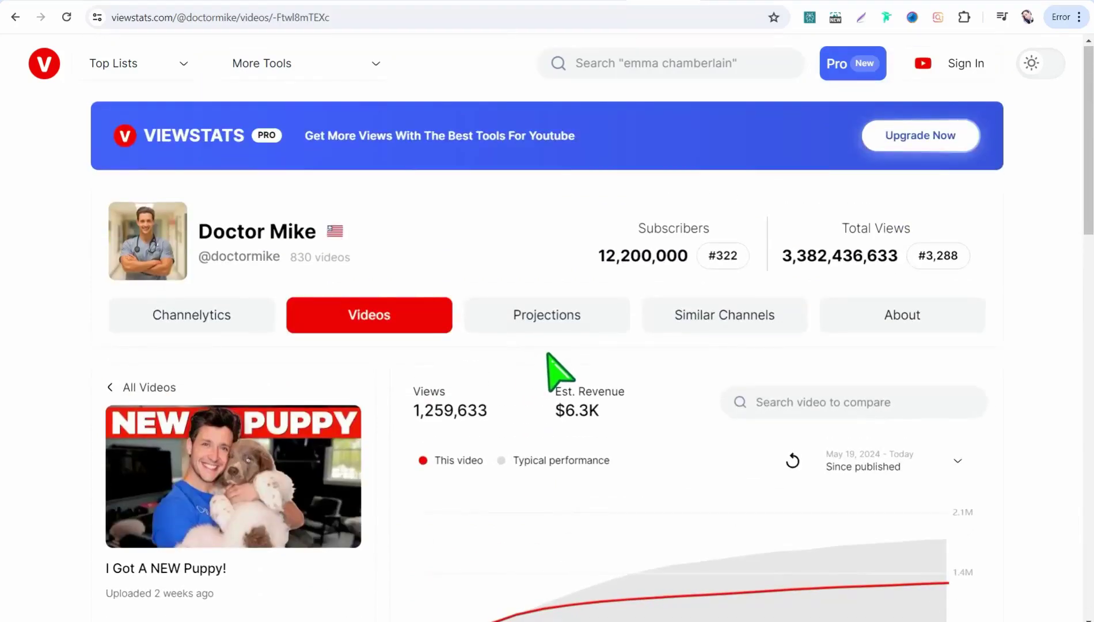
pyautogui.scroll(-2, 402, 376)
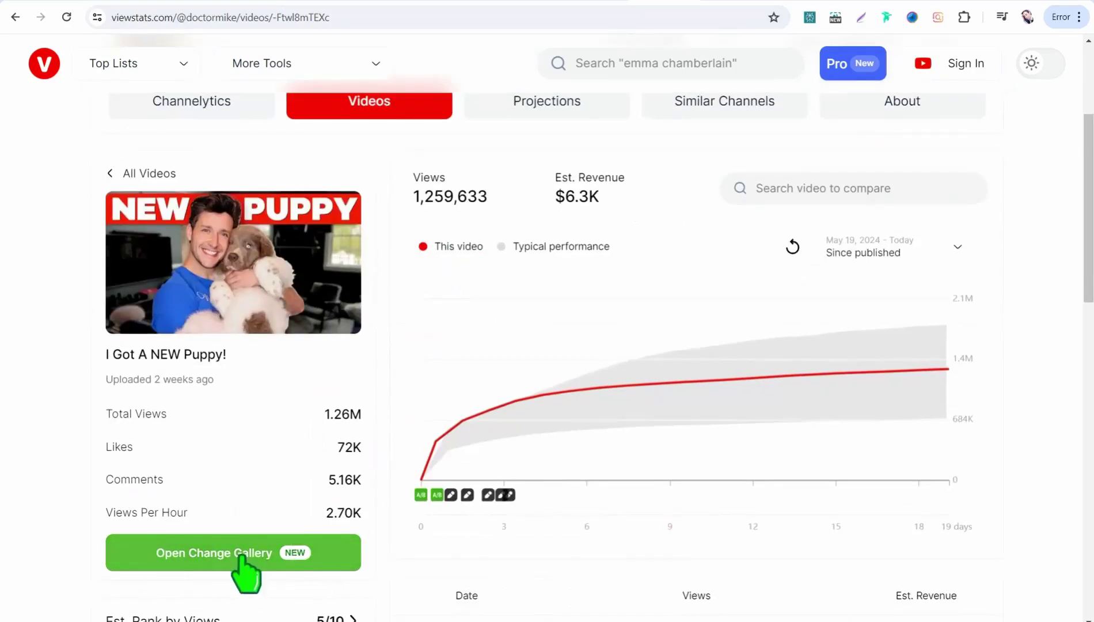
# Step: Open the puppy video's Change Gallery and preview each A/B test thumbnail, ending on the third
pyautogui.click(243, 560)
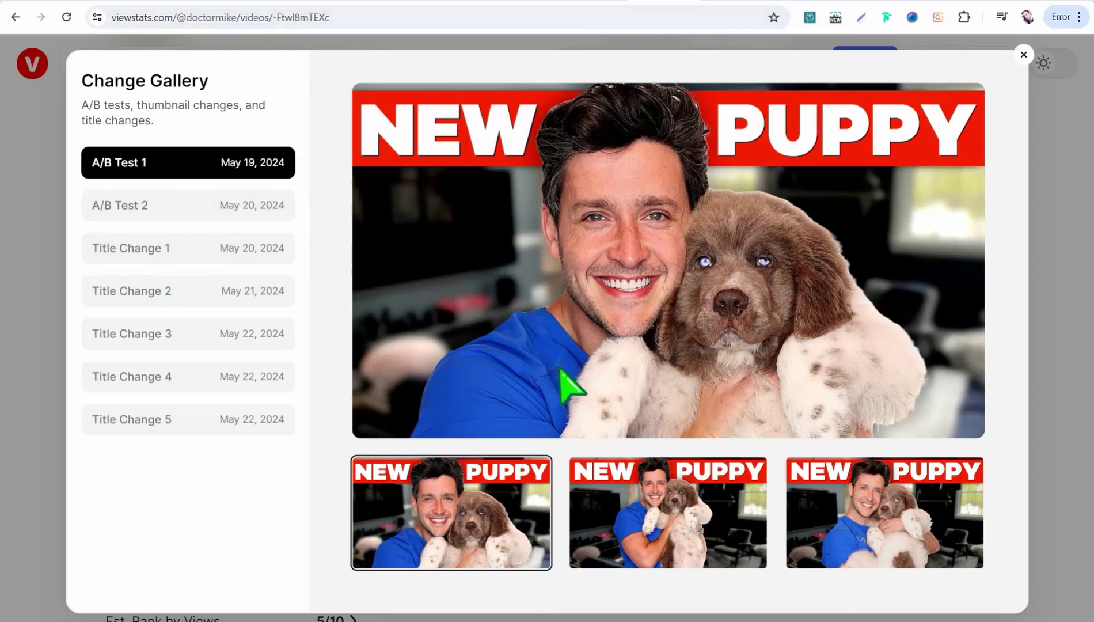
pyautogui.moveTo(452, 514)
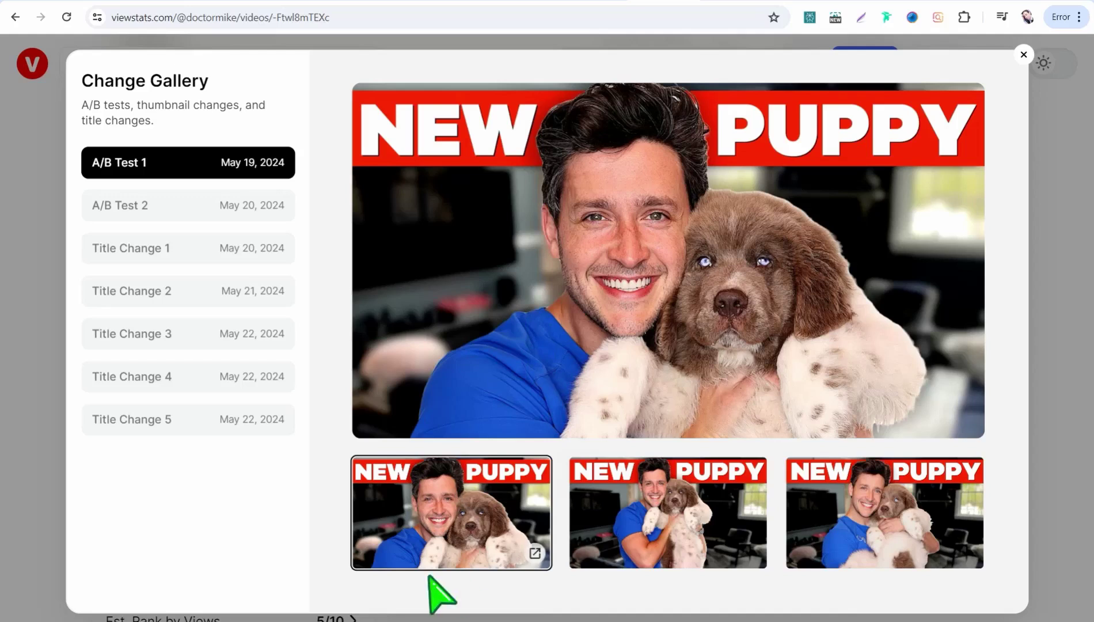
pyautogui.click(684, 537)
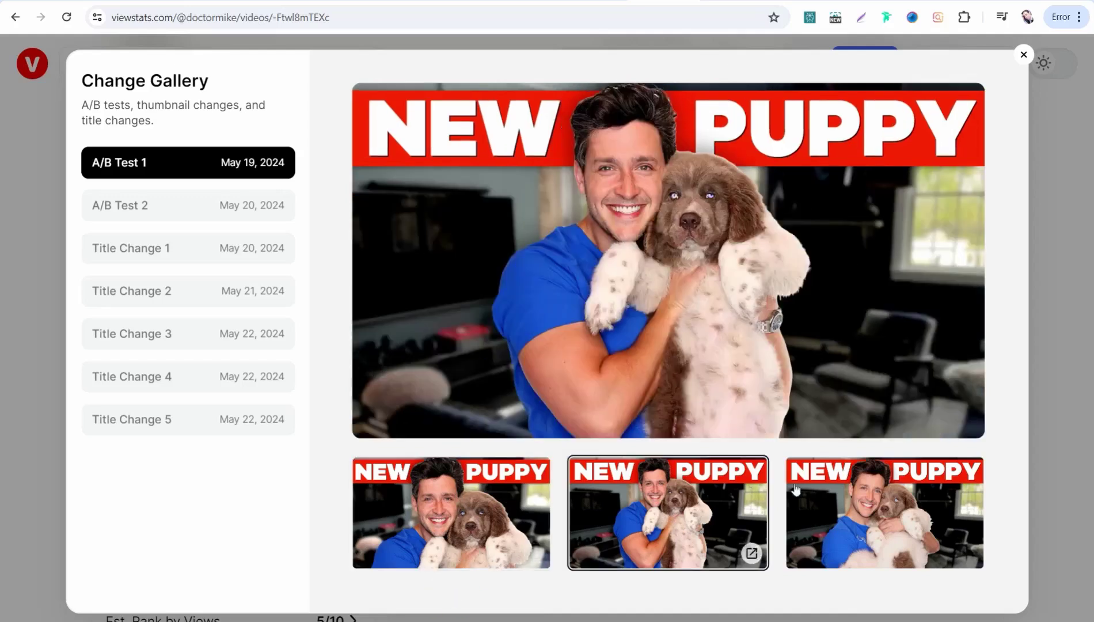
pyautogui.click(849, 518)
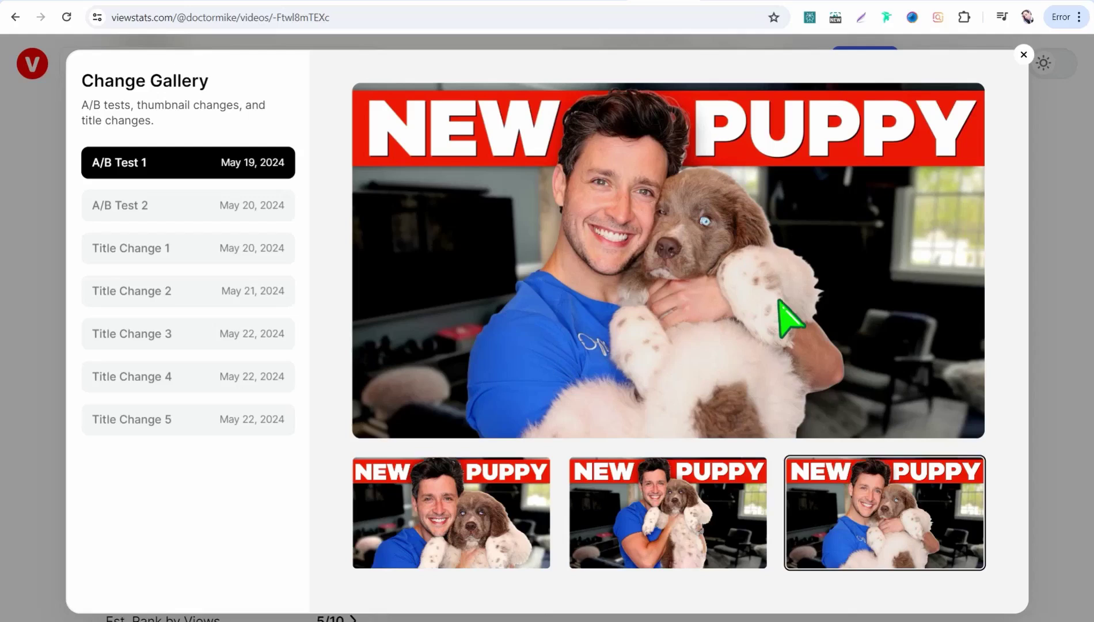
pyautogui.moveTo(452, 513)
pyautogui.click(465, 506)
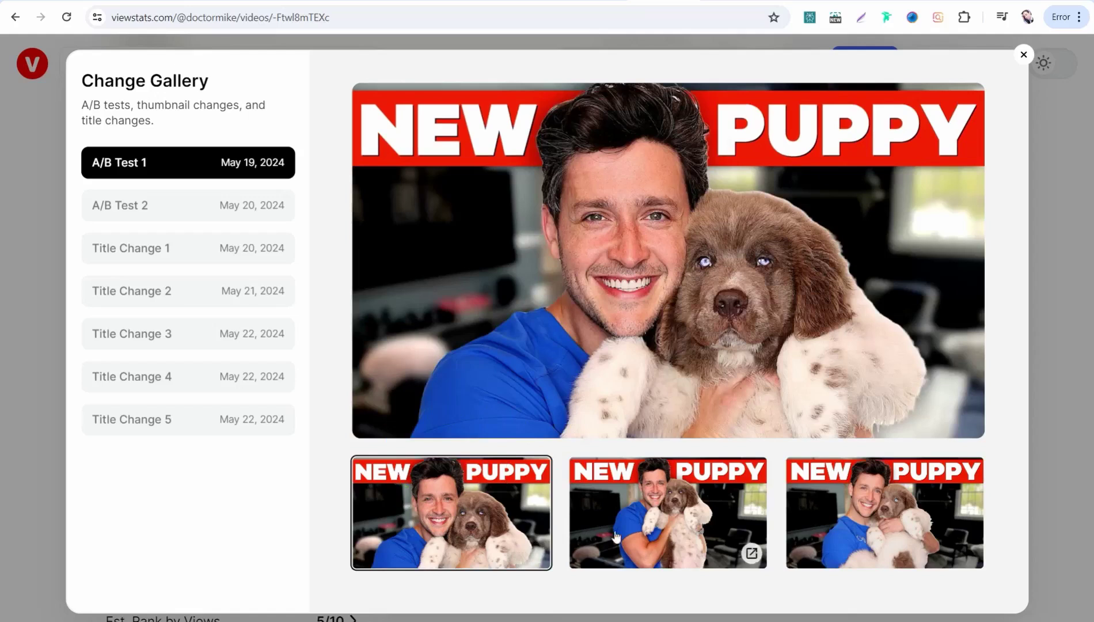
pyautogui.click(875, 516)
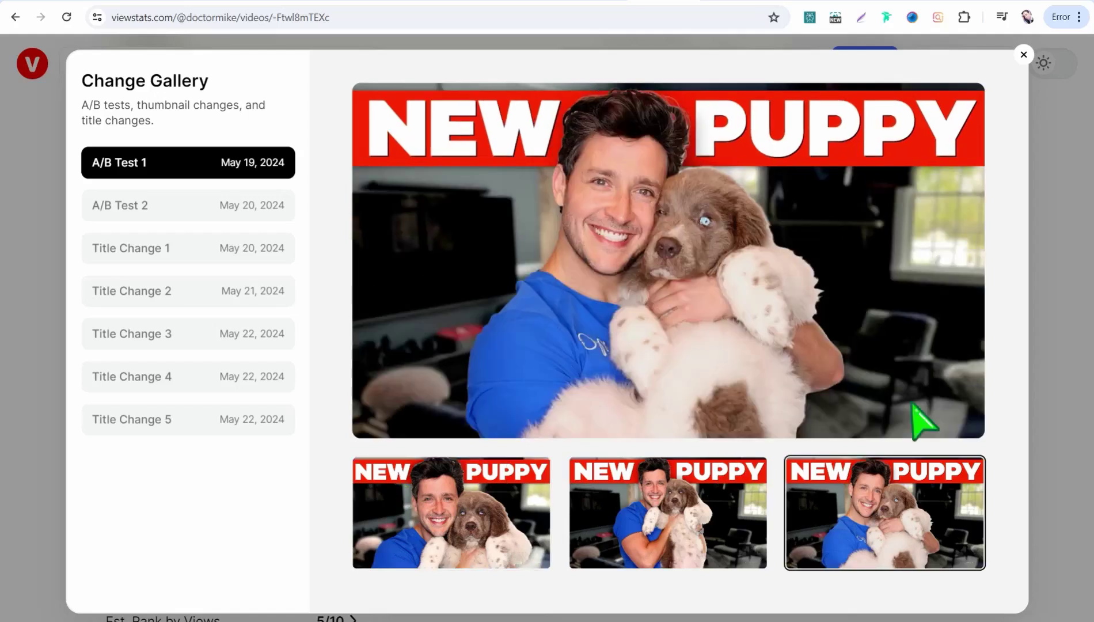
# Step: Close the puppy video's Change Gallery
pyautogui.click(1023, 54)
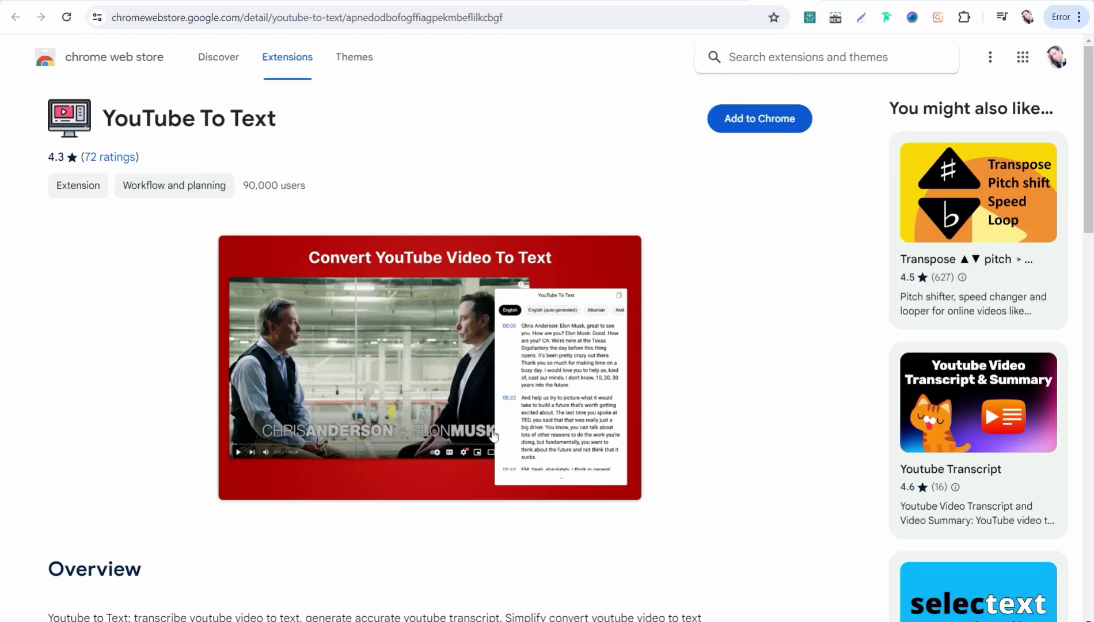
# Step: Focus the Chrome Web Store search box from the YouTube To Text listing
pyautogui.click(770, 57)
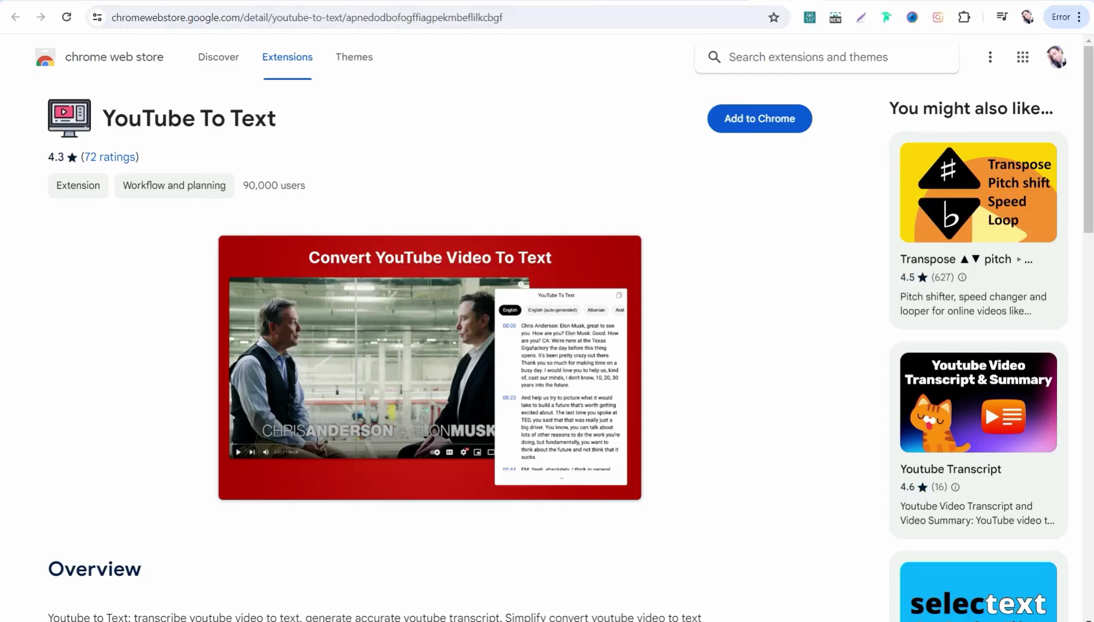